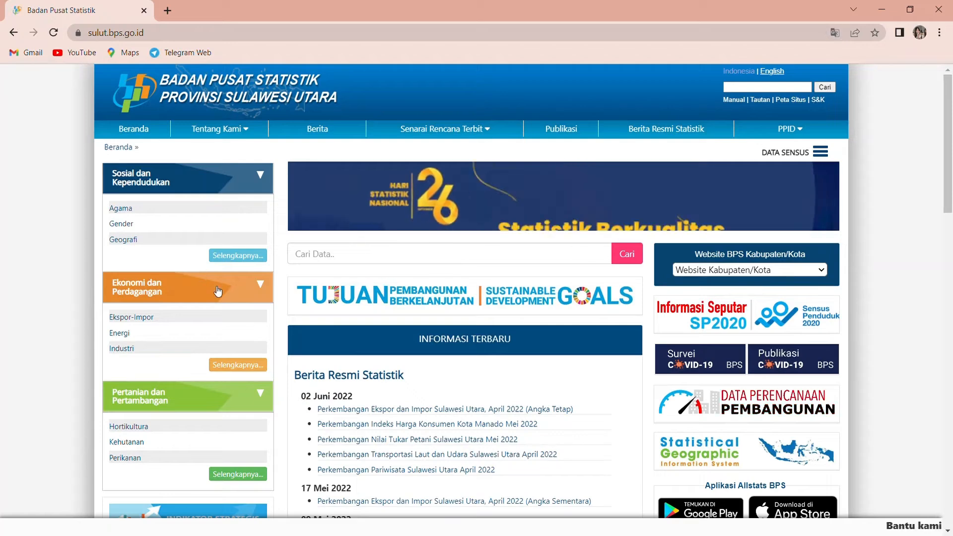
# Step: Open the Inflasi subject under Ekonomi dan Perdagangan and display its table "Inflasi Tahun Kalender Kota Manado, 2016-2022"
pyautogui.click(217, 291)
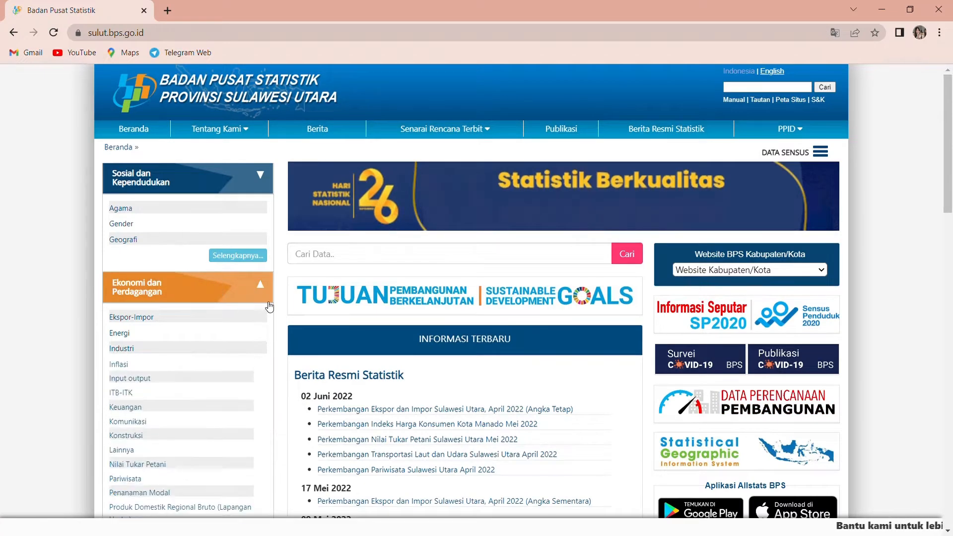
pyautogui.click(118, 366)
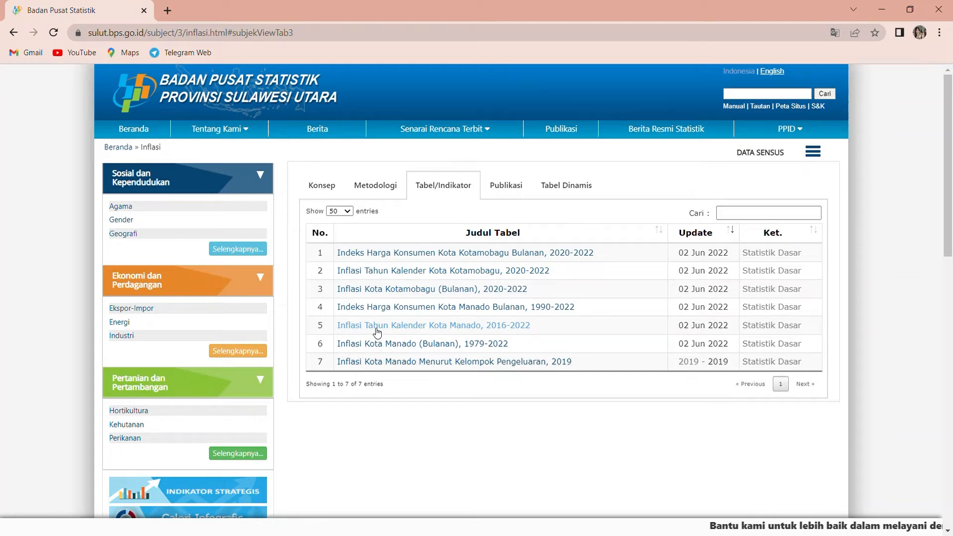
pyautogui.click(390, 330)
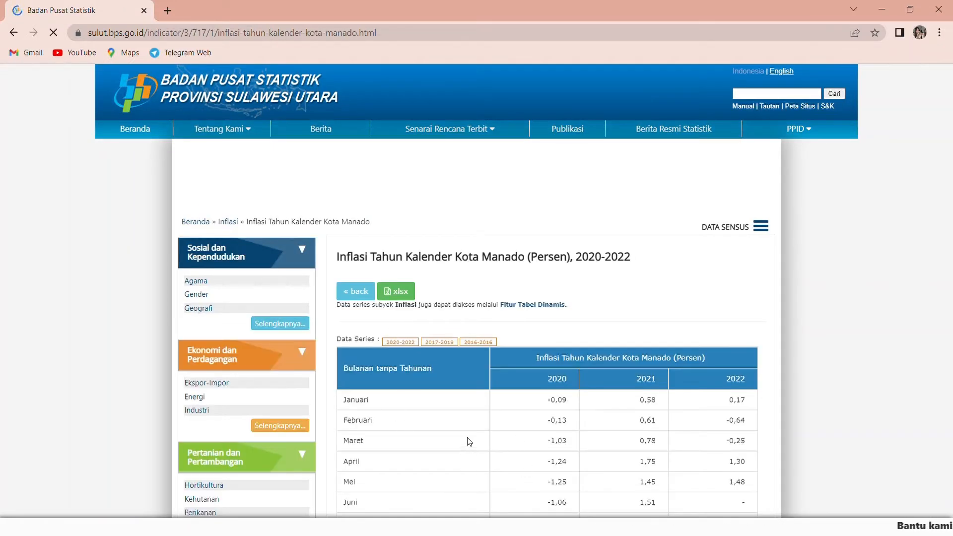
pyautogui.scroll(-1, 397, 303)
pyautogui.scroll(-1, 397, 303)
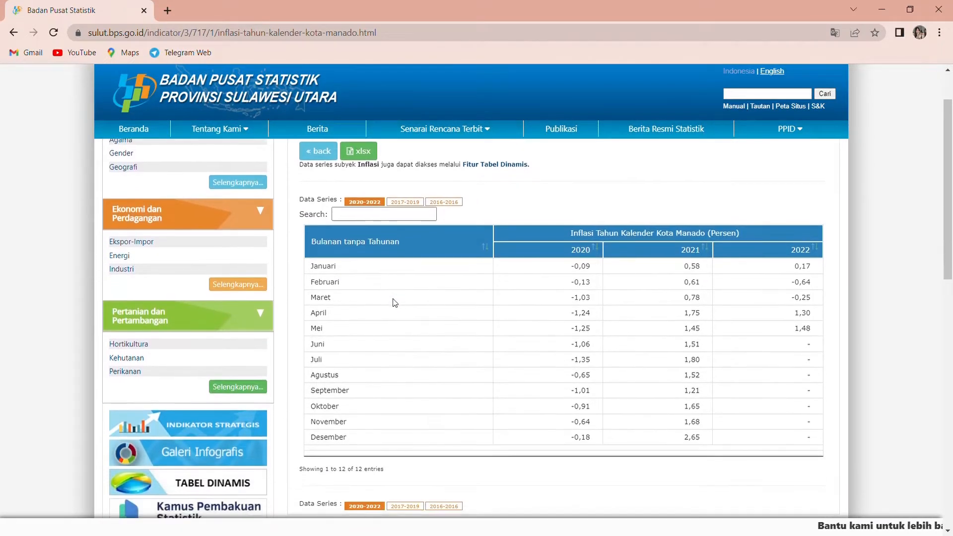
# Step: Select the 2020-2022 data series of the Kota Manado inflation table and download it as an xlsx file
pyautogui.click(365, 203)
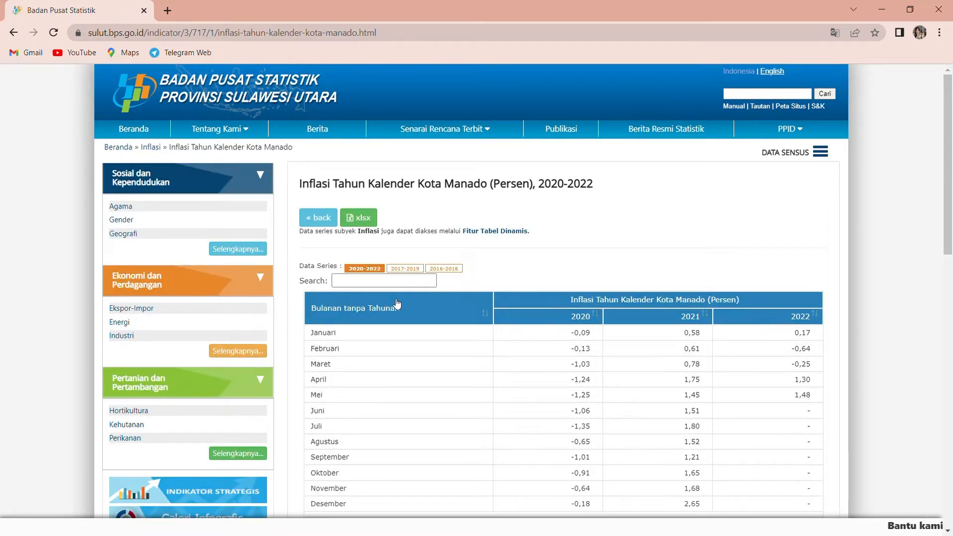
pyautogui.scroll(-2, 397, 303)
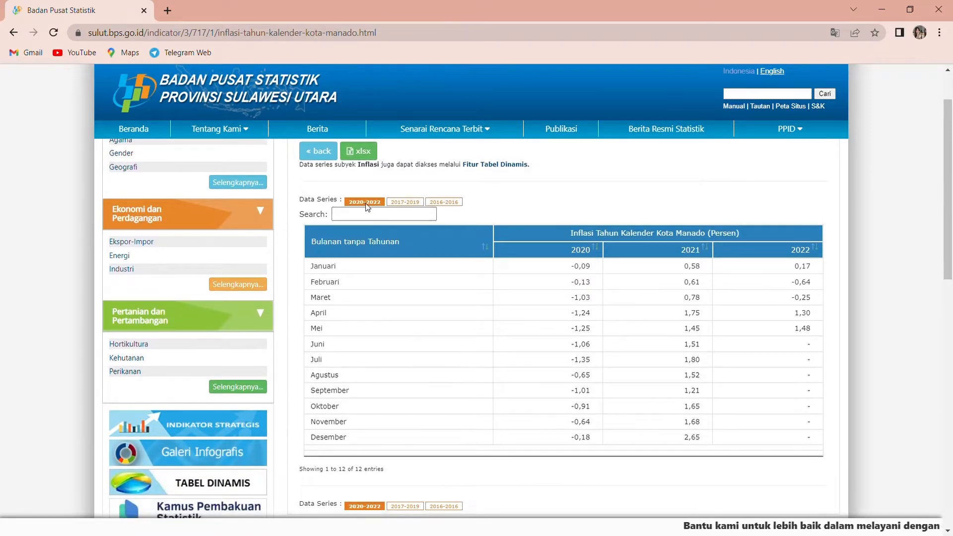
pyautogui.scroll(1, 397, 353)
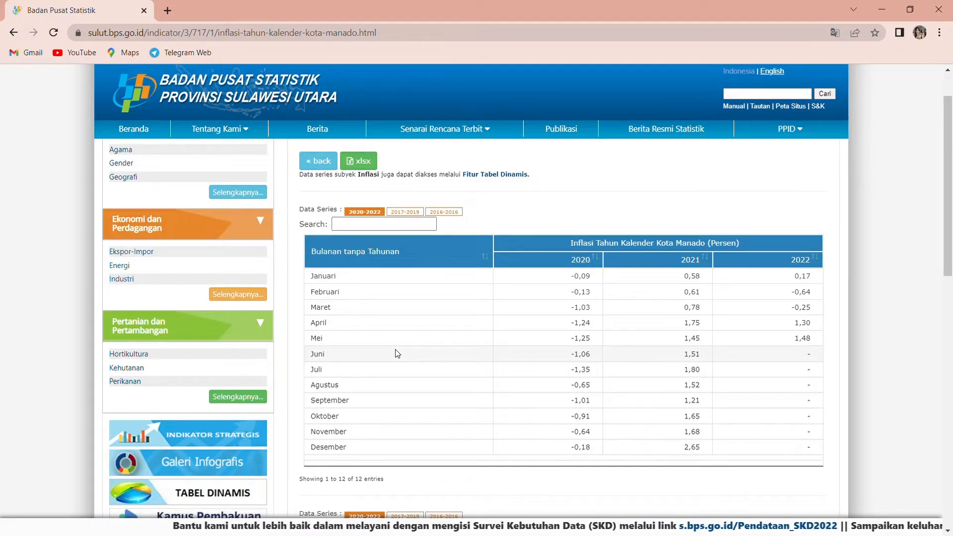
pyautogui.click(361, 168)
pyautogui.click(362, 167)
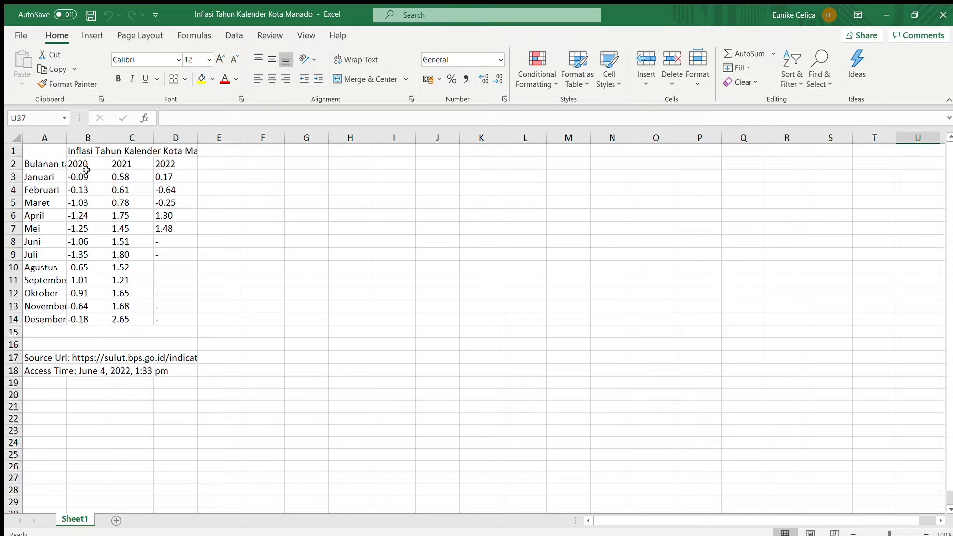
# Step: In the downloaded Excel workbook, copy the January to December values for 2020 and 2021 (B3:C14)
pyautogui.click(128, 326)
pyautogui.click(134, 319)
pyautogui.moveTo(134, 320); pyautogui.dragTo(94, 181)
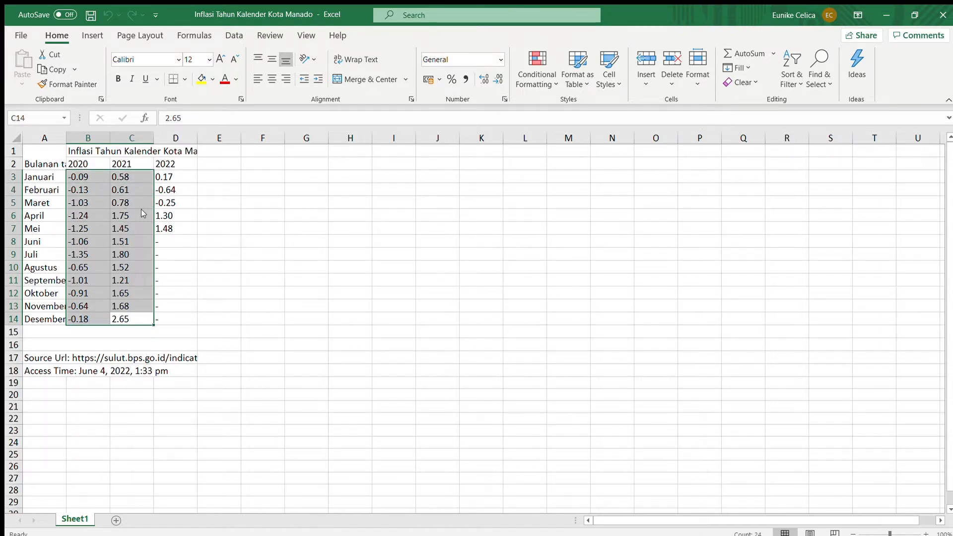
pyautogui.hotkey('ctrl', 'c')
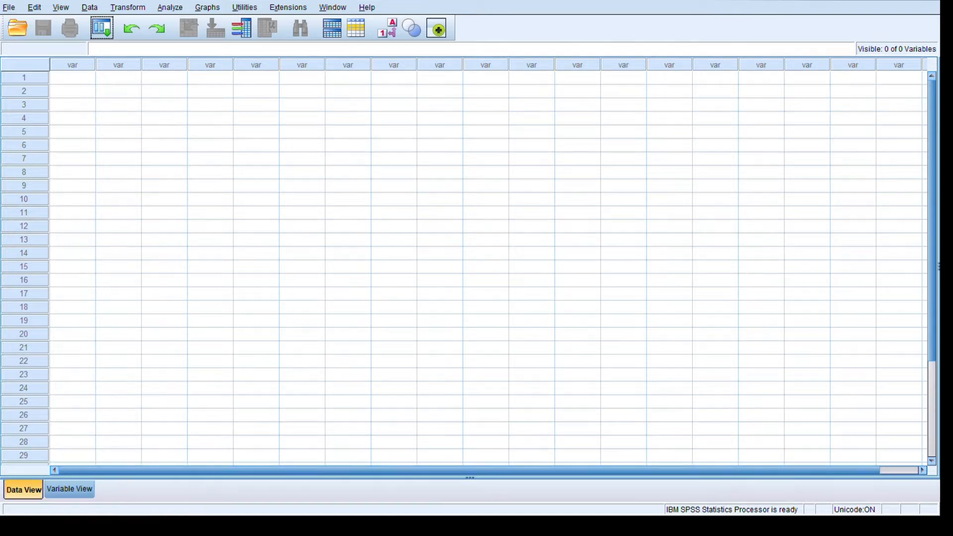
# Step: Switch to SPSS Statistics and define two variables named Y2020 and Y2021
pyautogui.click(70, 489)
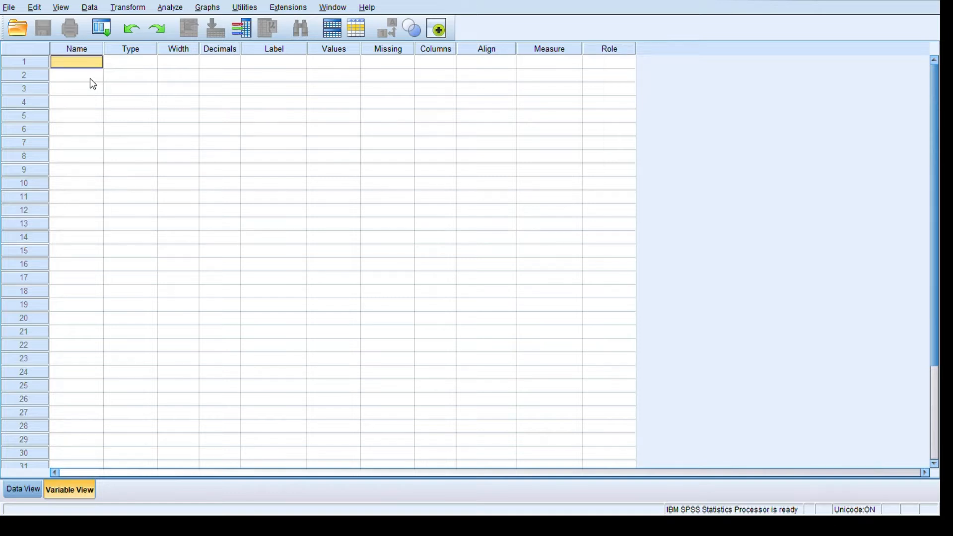
pyautogui.write('Y2020')
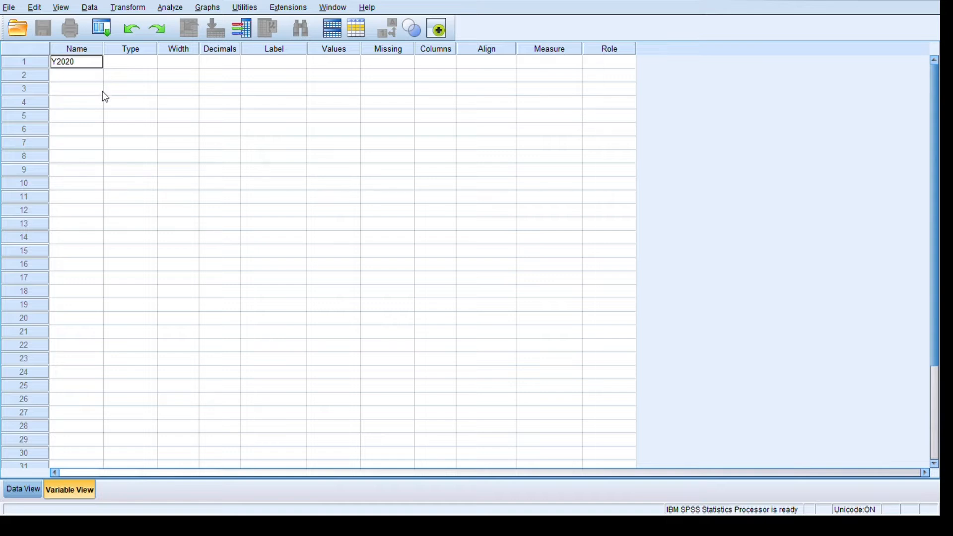
pyautogui.press('Return')
pyautogui.write('Y2021')
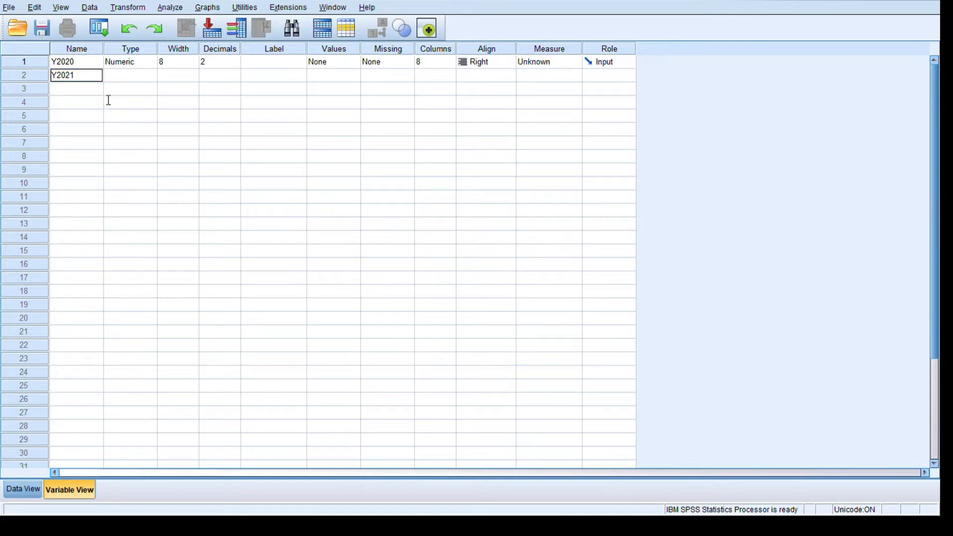
# Step: Label Y2020 as "data from 2020" and Y2021 as "data from 2021"
pyautogui.click(274, 62)
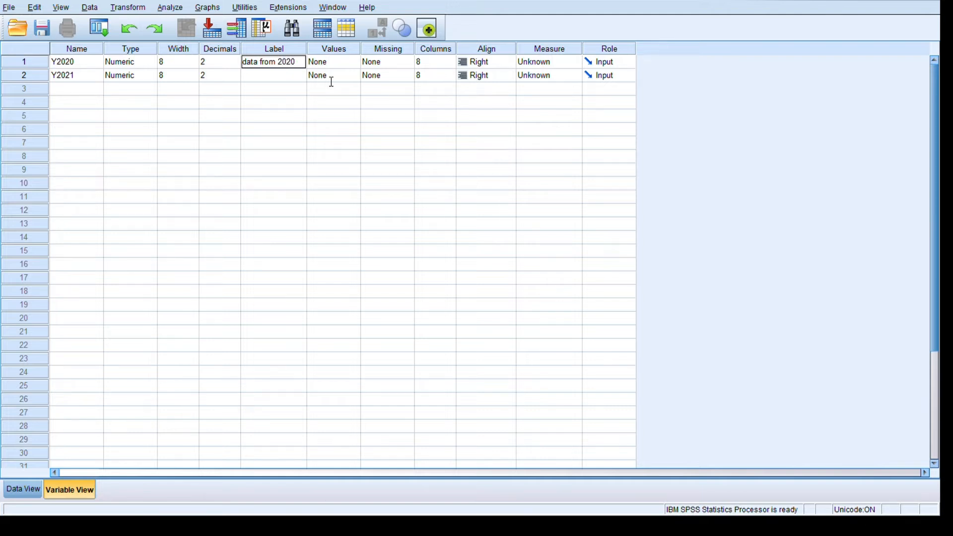
pyautogui.press('Return')
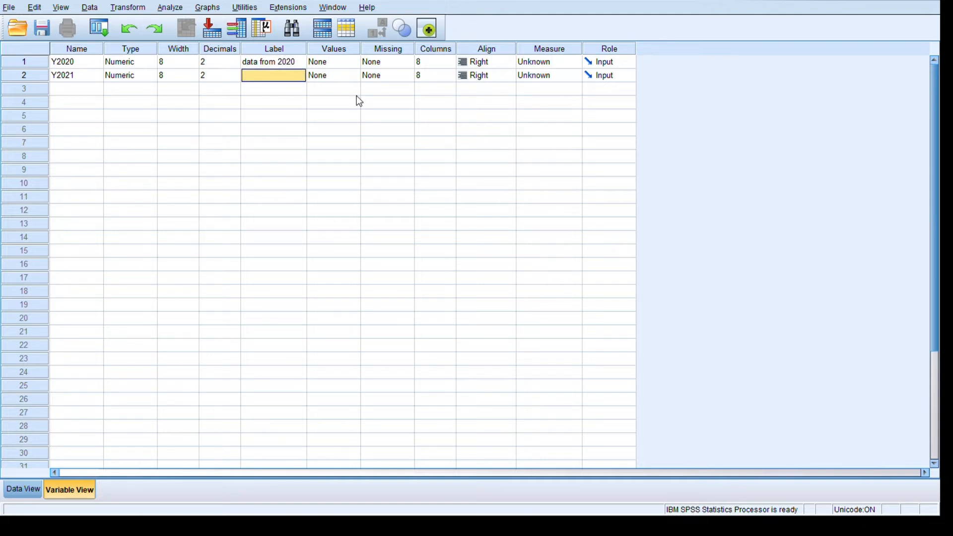
pyautogui.write('data from 2021')
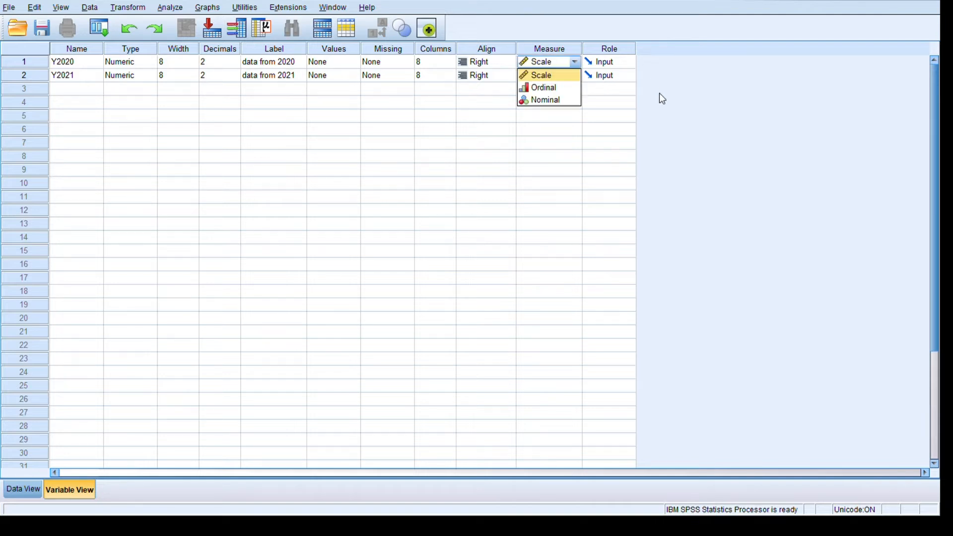
# Step: Set the measure of Y2020 and Y2021 to Scale and paste the copied inflation values into their data columns
pyautogui.click(659, 95)
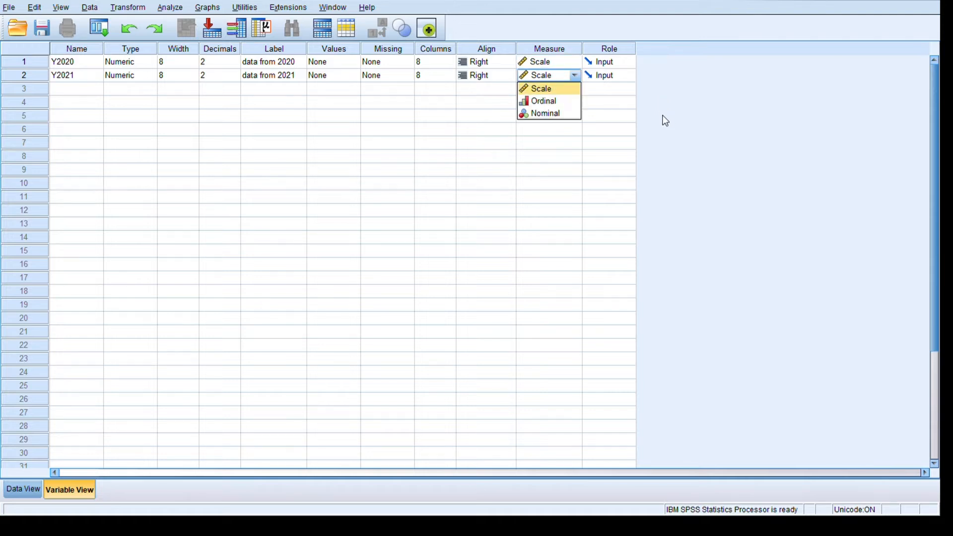
pyautogui.click(665, 120)
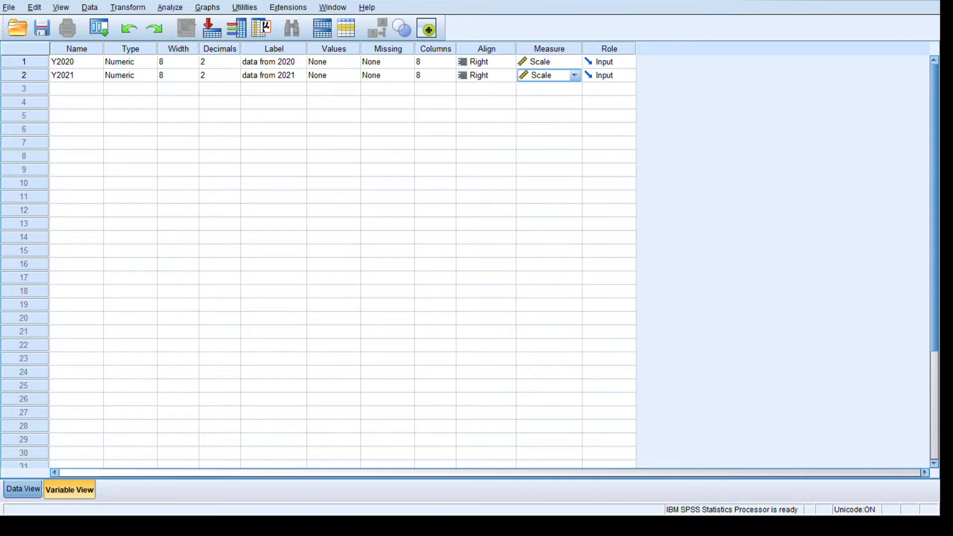
pyautogui.click(23, 489)
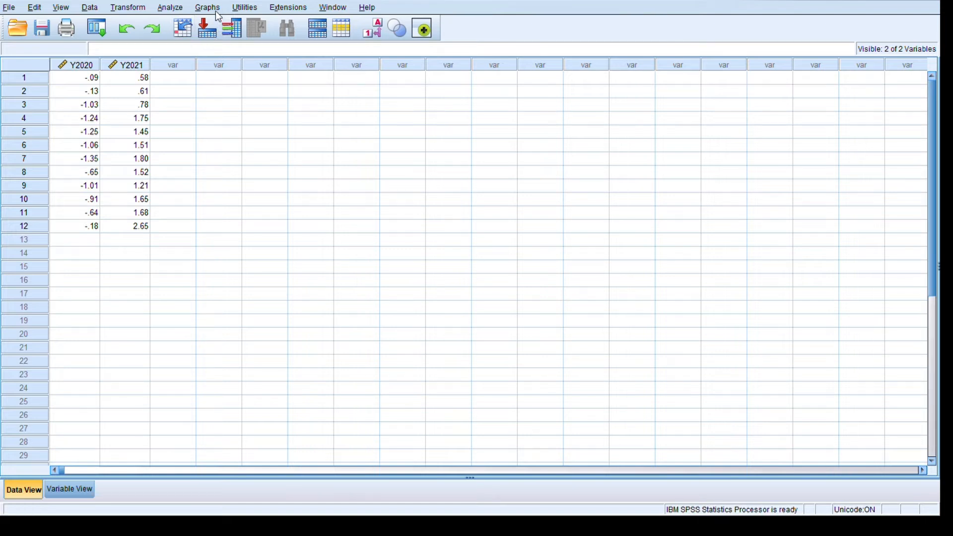
# Step: Open the Paired-Samples T Test setup from the Compare Means analyses
pyautogui.hotkey('alt', 'a')
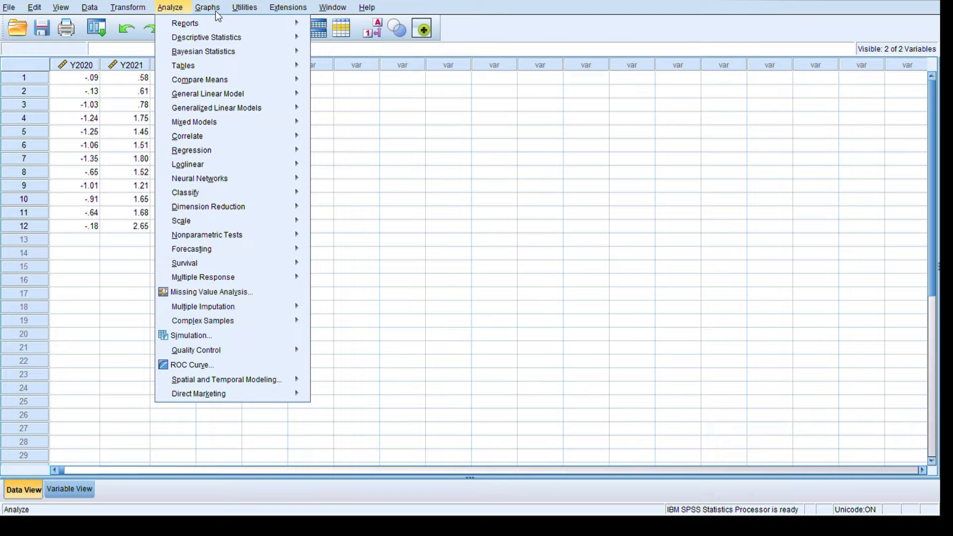
pyautogui.press('Down')
pyautogui.press('Down')
pyautogui.press('Down')
pyautogui.press('Down')
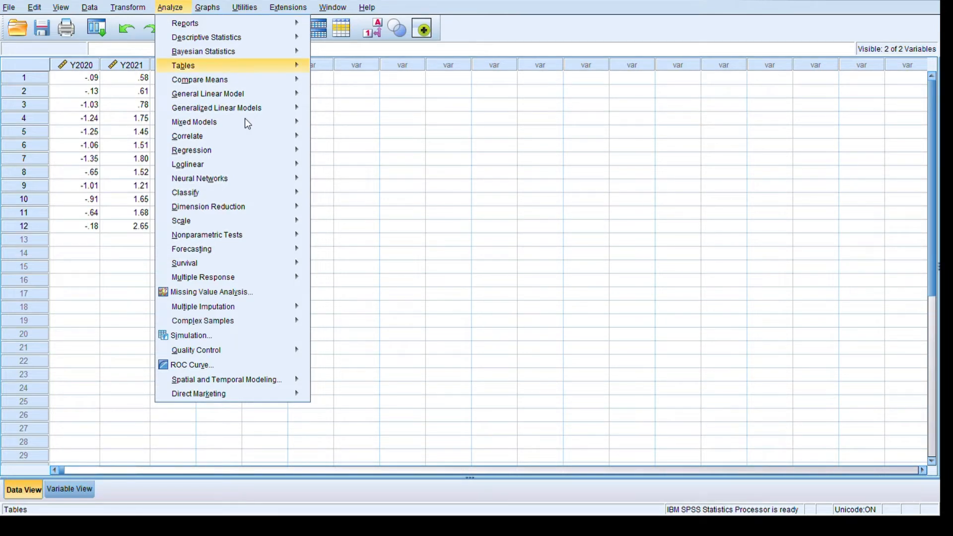
pyautogui.press('Down')
pyautogui.press('Down')
pyautogui.press('Up')
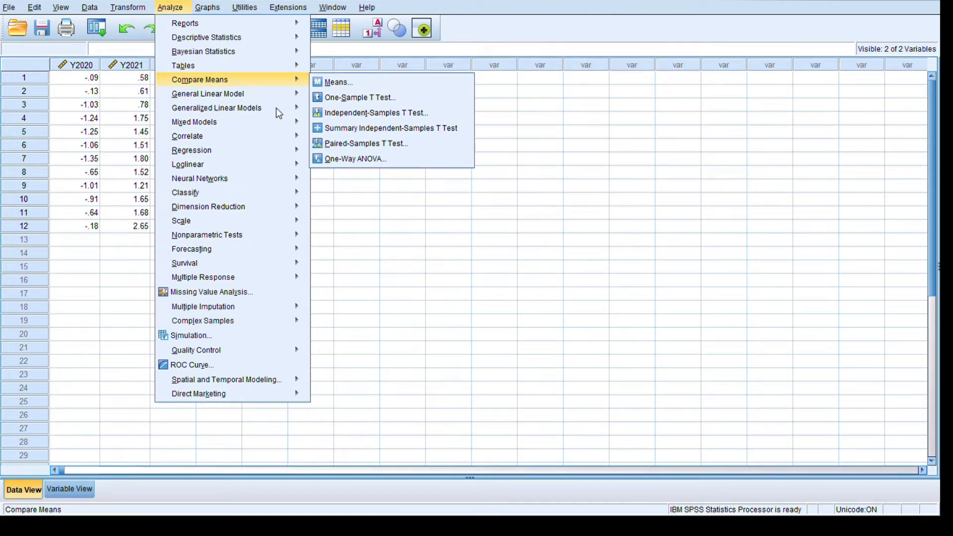
pyautogui.press('Right')
pyautogui.press('Down')
pyautogui.press('Down')
pyautogui.press('Up')
pyautogui.press('Up')
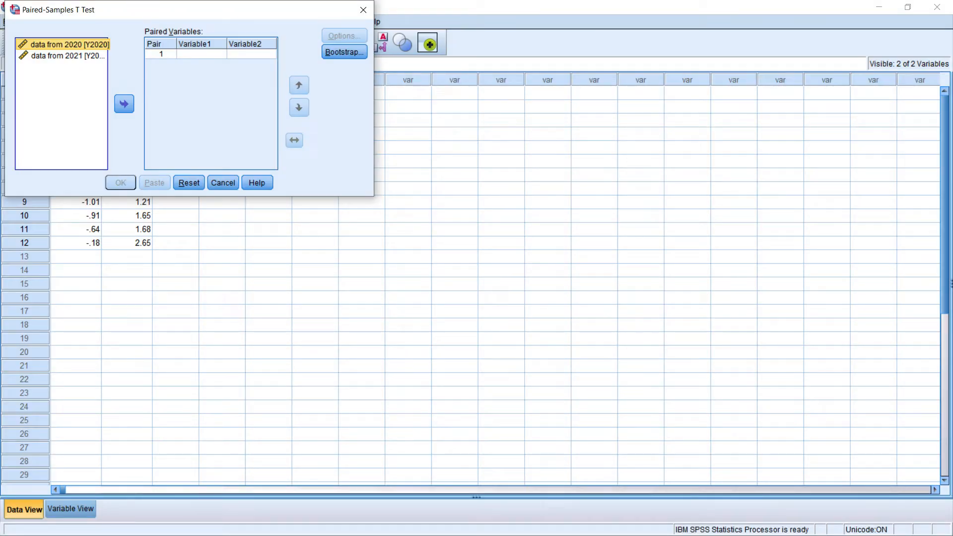
# Step: Pair "data from 2020" as Variable1 with "data from 2021" as Variable2 and run the paired-samples t test
pyautogui.doubleClick(67, 44)
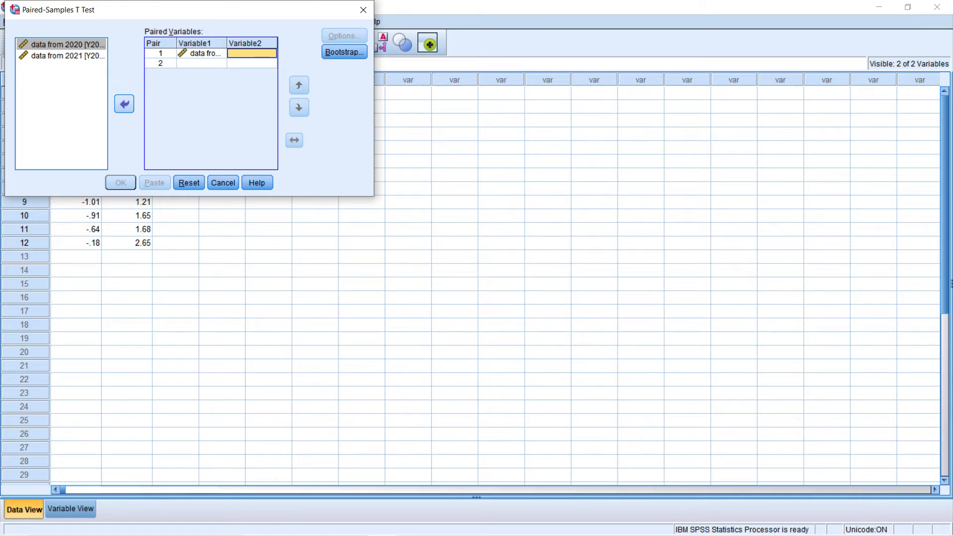
pyautogui.click(67, 55)
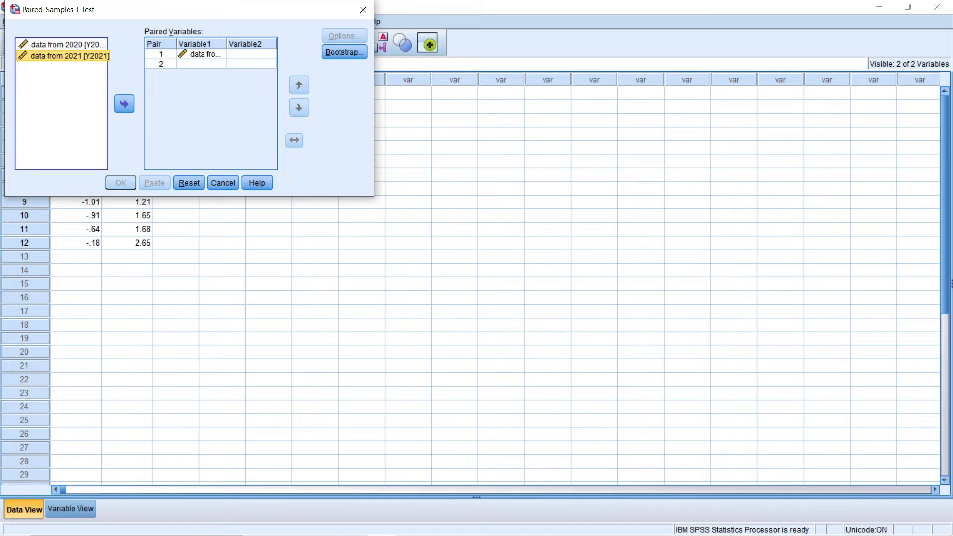
pyautogui.doubleClick(67, 55)
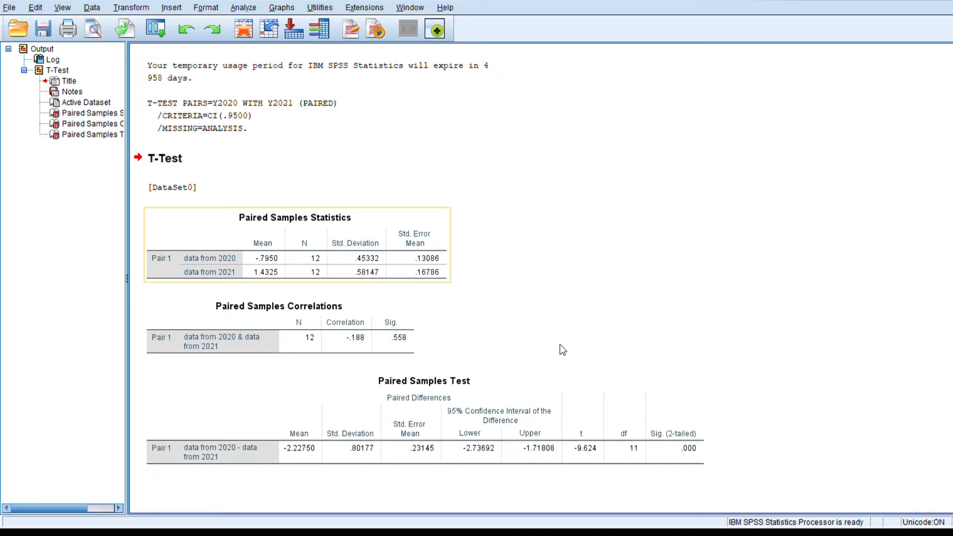
pyautogui.moveTo(560, 345)
pyautogui.mouseDown()
pyautogui.moveTo(550, 365)
pyautogui.moveTo(559, 342)
pyautogui.moveTo(579, 338)
pyautogui.moveTo(563, 338)
pyautogui.mouseUp()
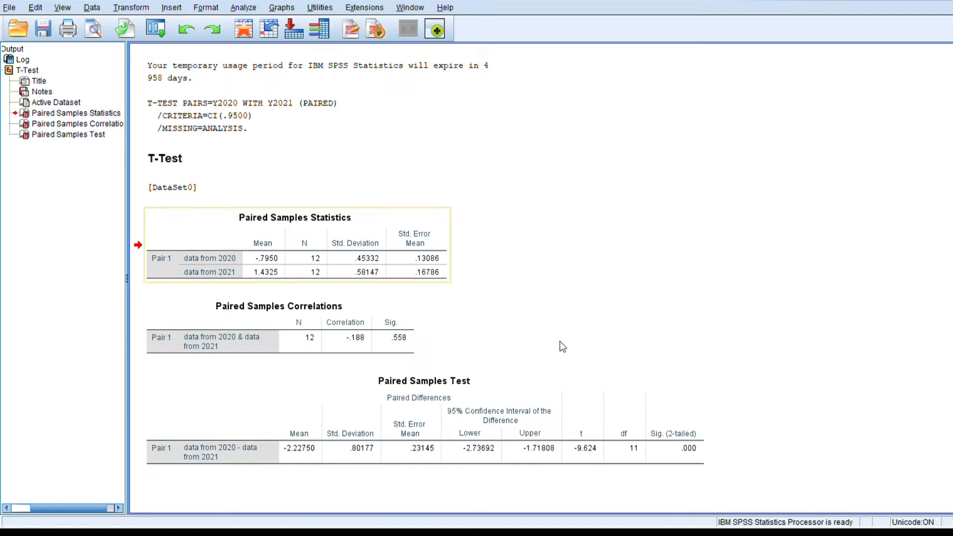